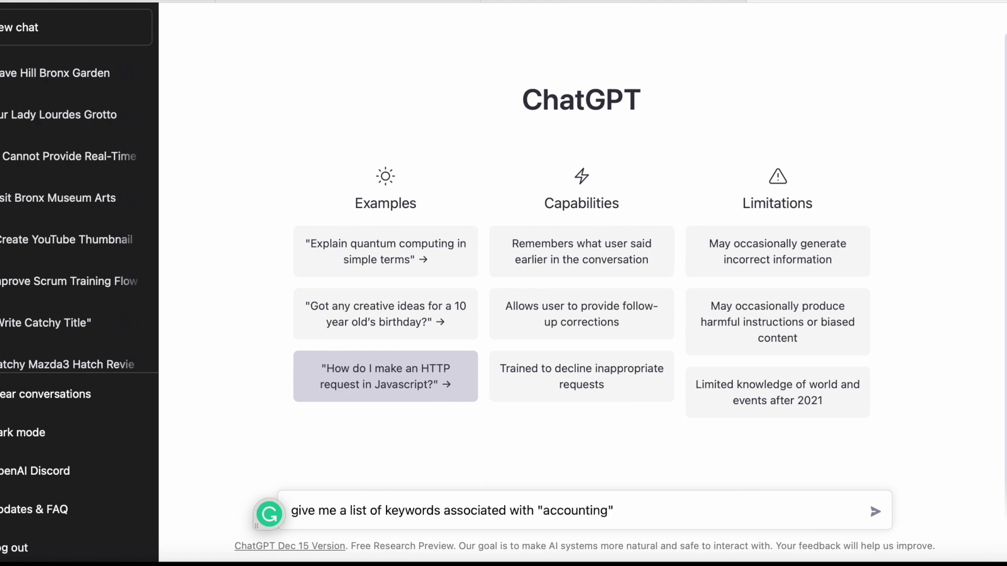
Step: Send the prompt asking for a list of 40 accounting keywords
key(Return)
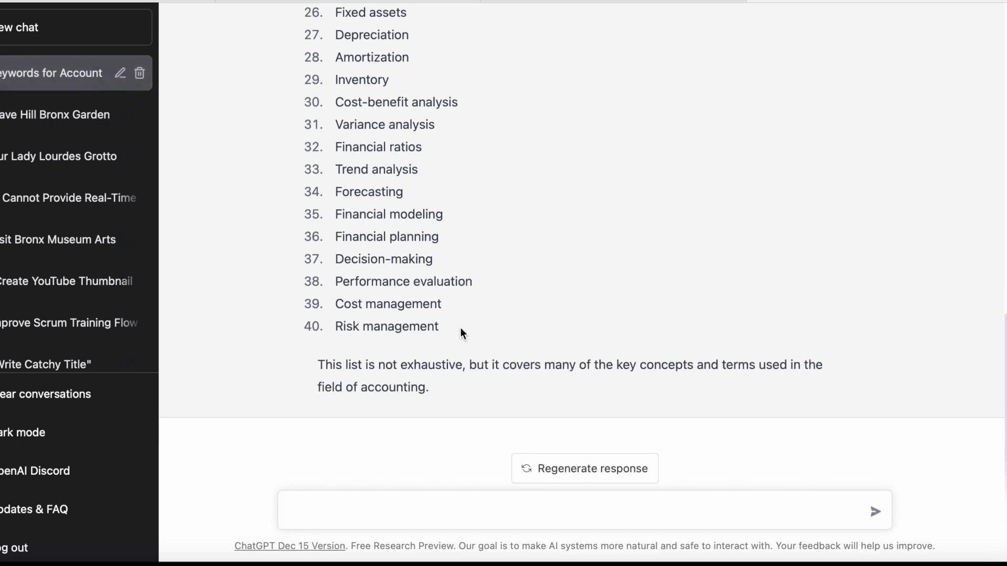
Step: Scroll up the 40-item keyword answer and trial-select a few keywords
scroll(460, 329, up, 4)
scroll(461, 330, up, 10)
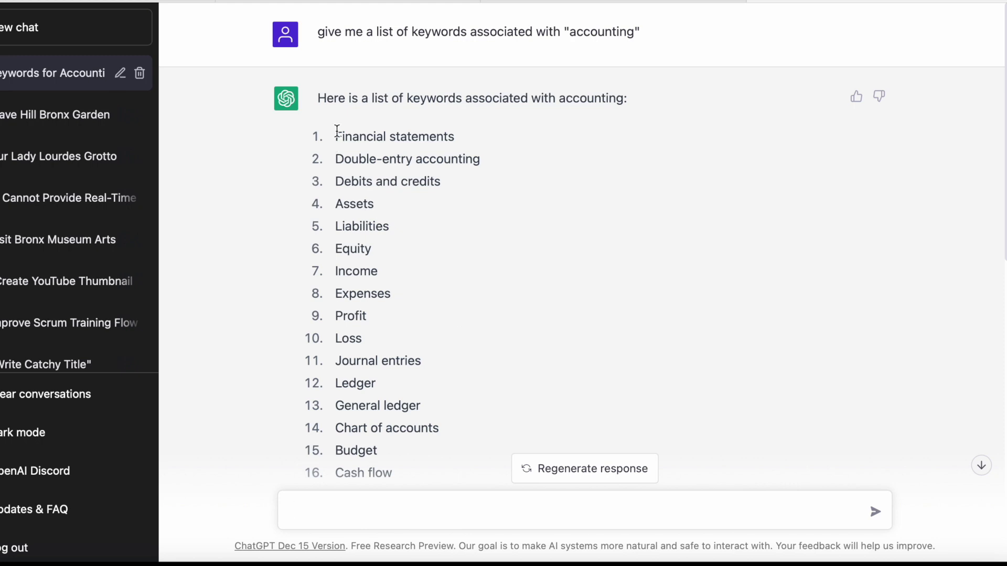
drag(334, 137, 388, 410)
click(367, 183)
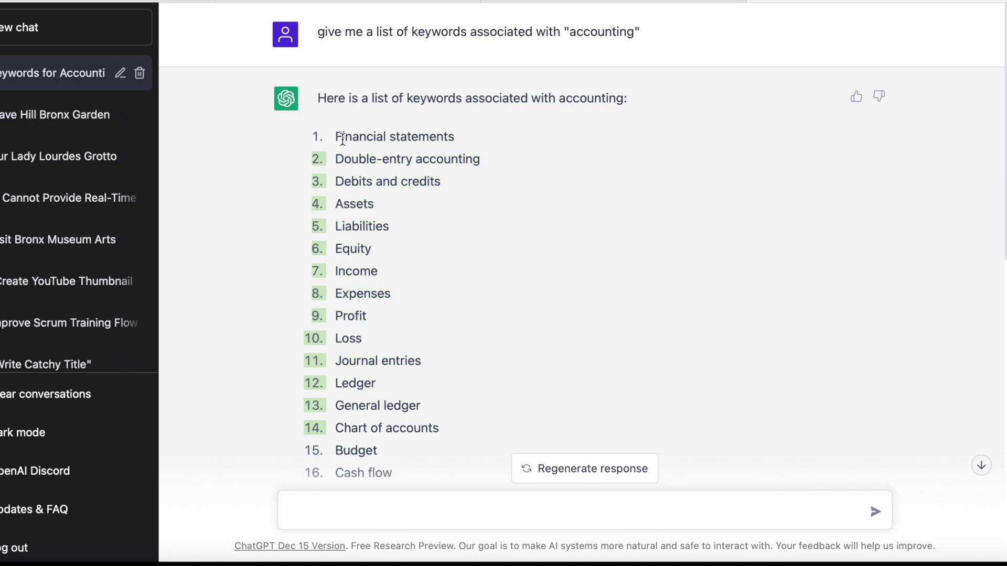
drag(338, 136, 467, 225)
click(467, 225)
scroll(428, 141, up, 3)
Step: Copy the keyword 'Financial statements' and place the cursor in the message box
drag(460, 140, 343, 132)
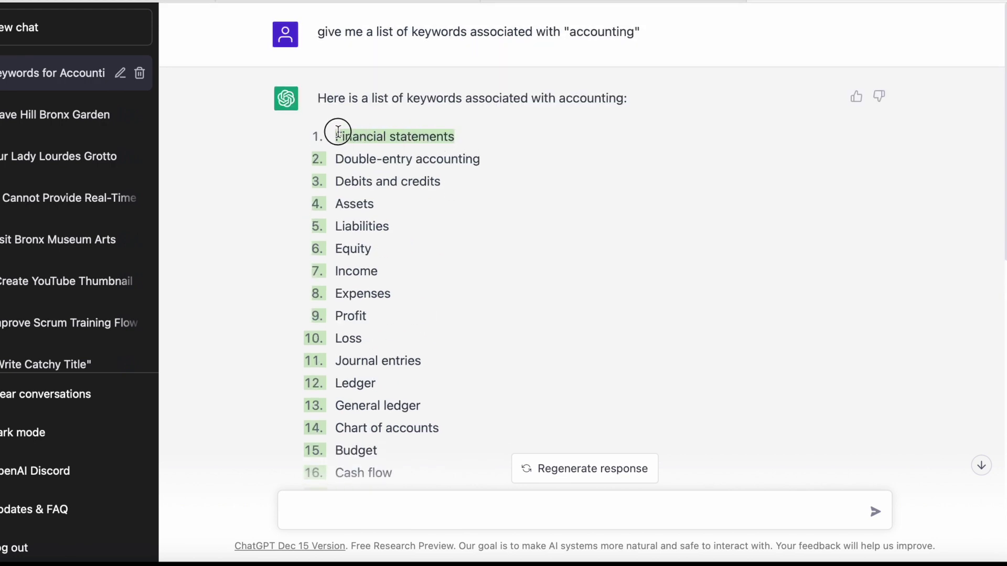
scroll(402, 162, down, 12)
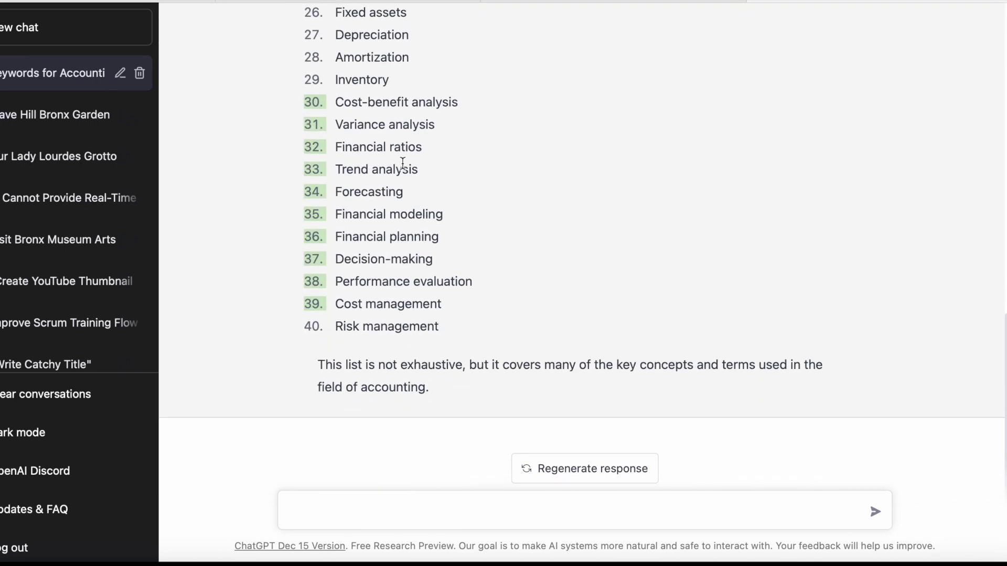
scroll(402, 163, up, 9)
scroll(402, 162, up, 3)
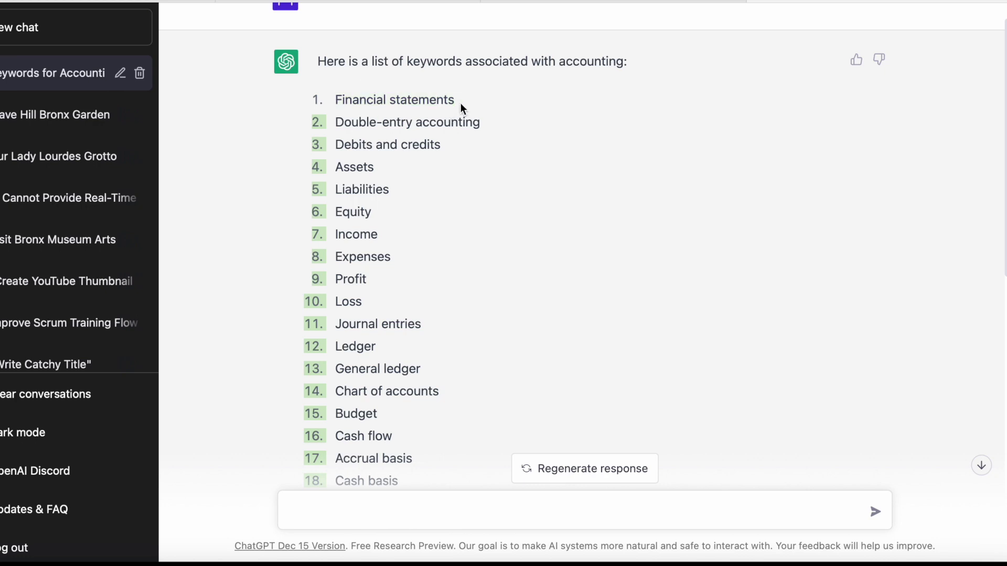
drag(459, 102, 335, 97)
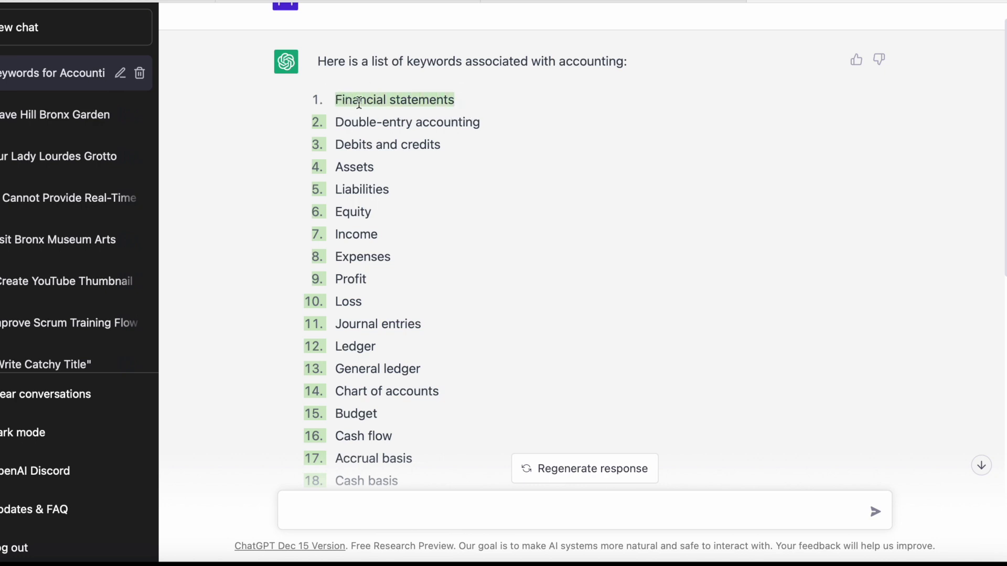
right_click(359, 103)
click(386, 168)
scroll(386, 168, down, 6)
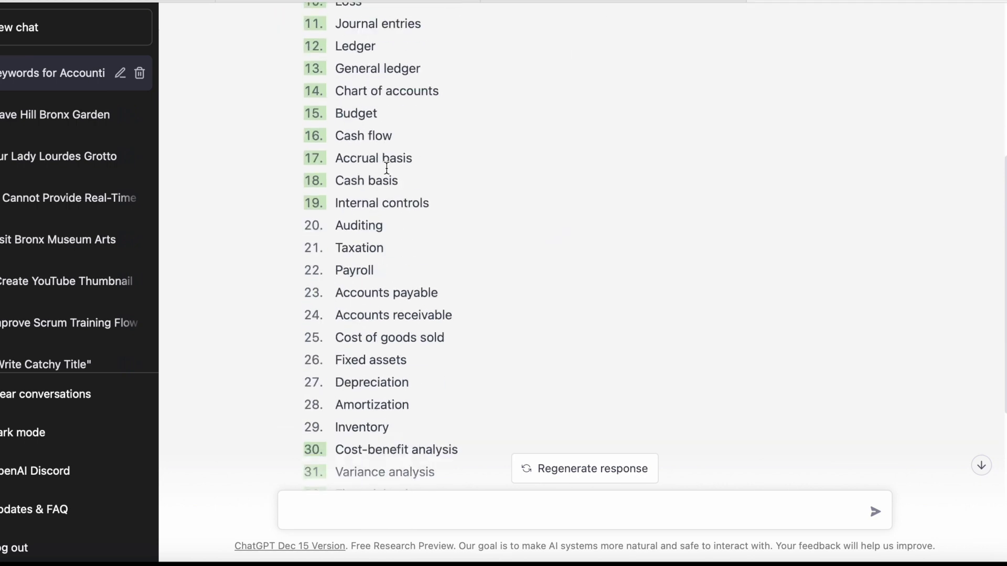
scroll(386, 168, down, 6)
click(432, 519)
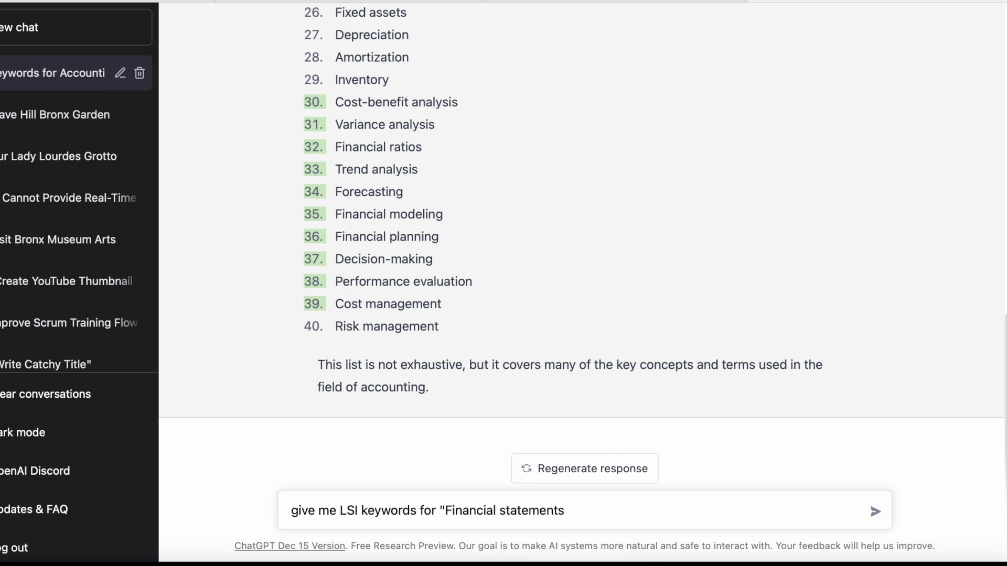
Step: Send the LSI keywords request for 'Financial statements' and scroll through the 30-term reply
key(Return)
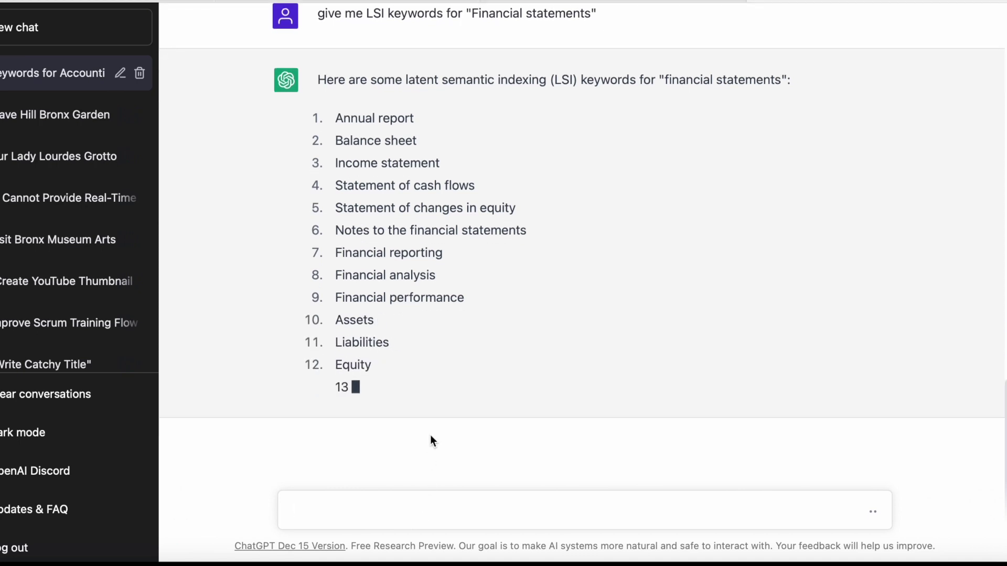
scroll(464, 393, up, 10)
scroll(465, 394, up, 4)
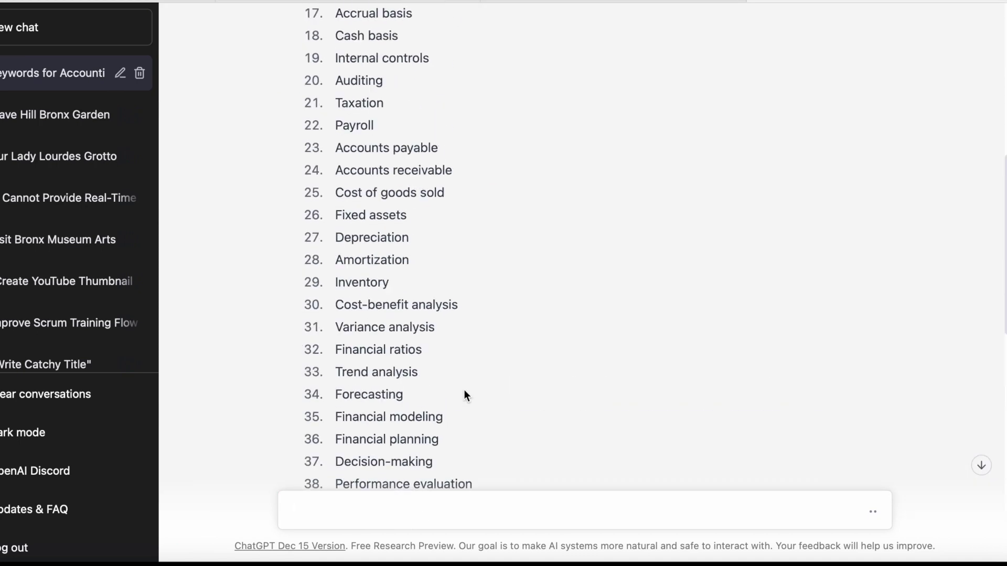
scroll(464, 390, up, 6)
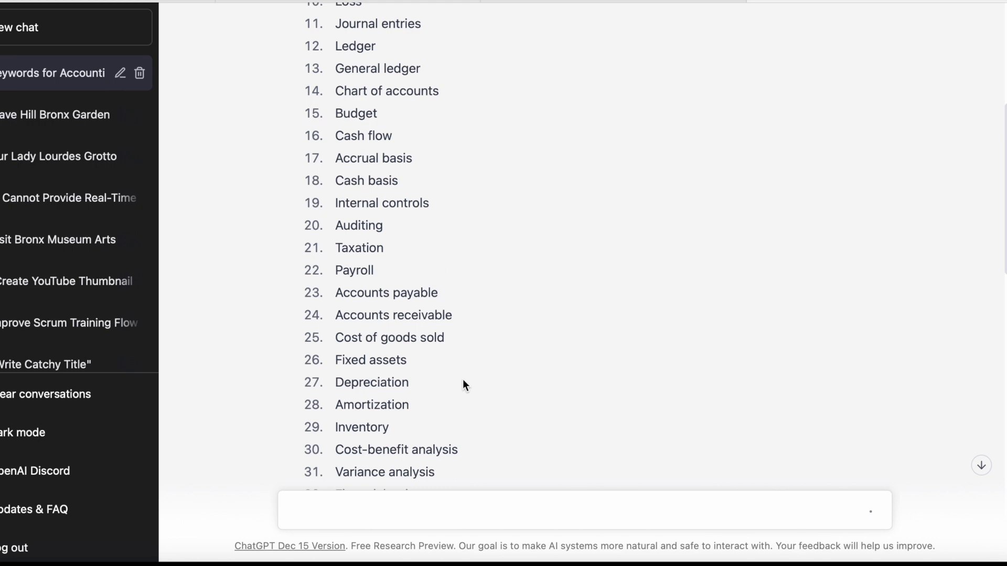
scroll(444, 272, up, 4)
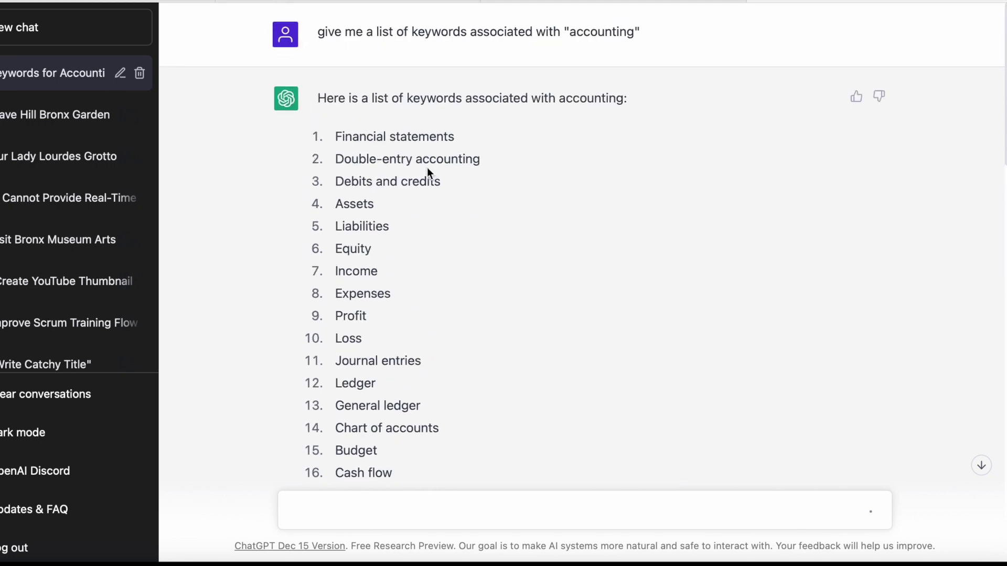
scroll(402, 183, down, 15)
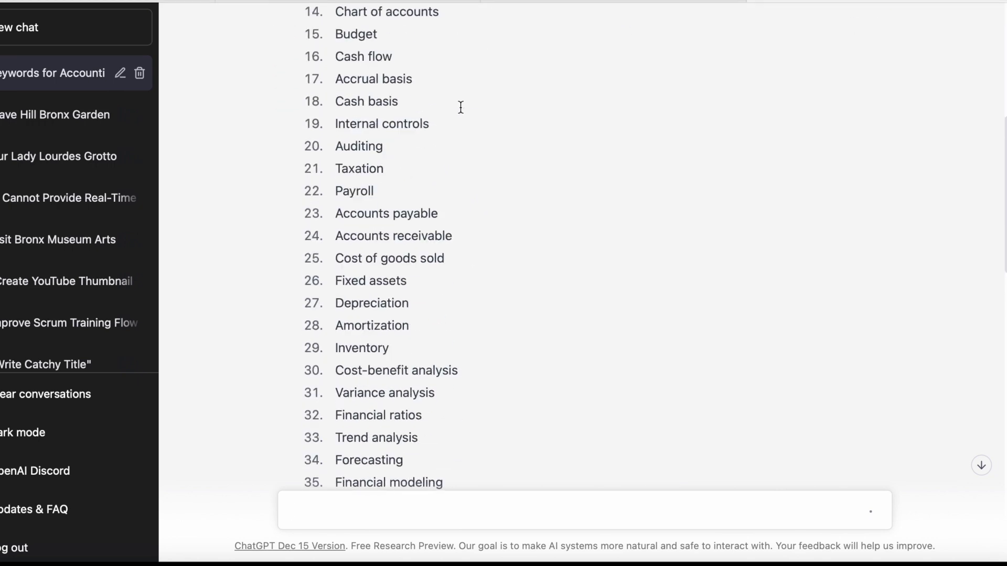
scroll(461, 107, down, 6)
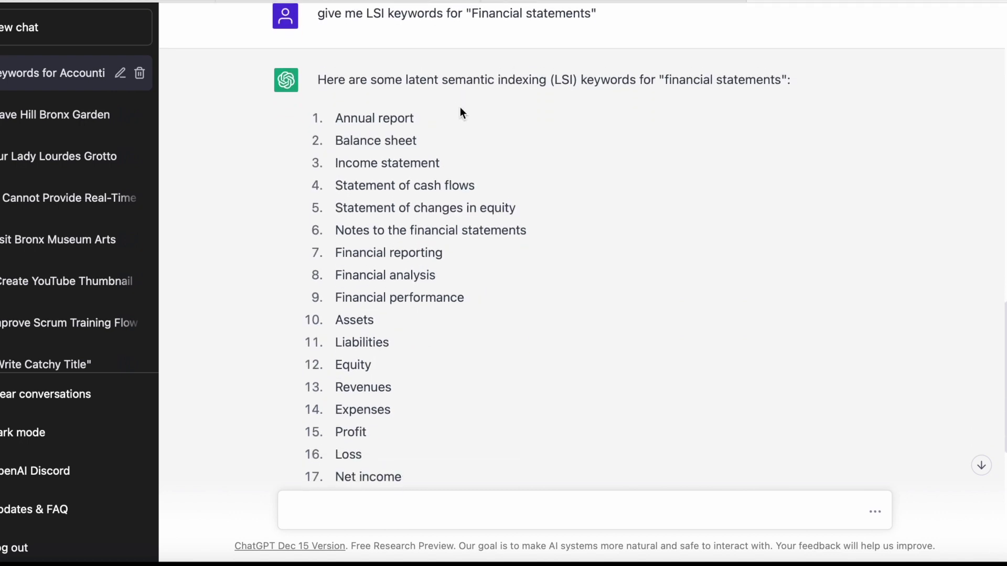
scroll(378, 144, down, 1)
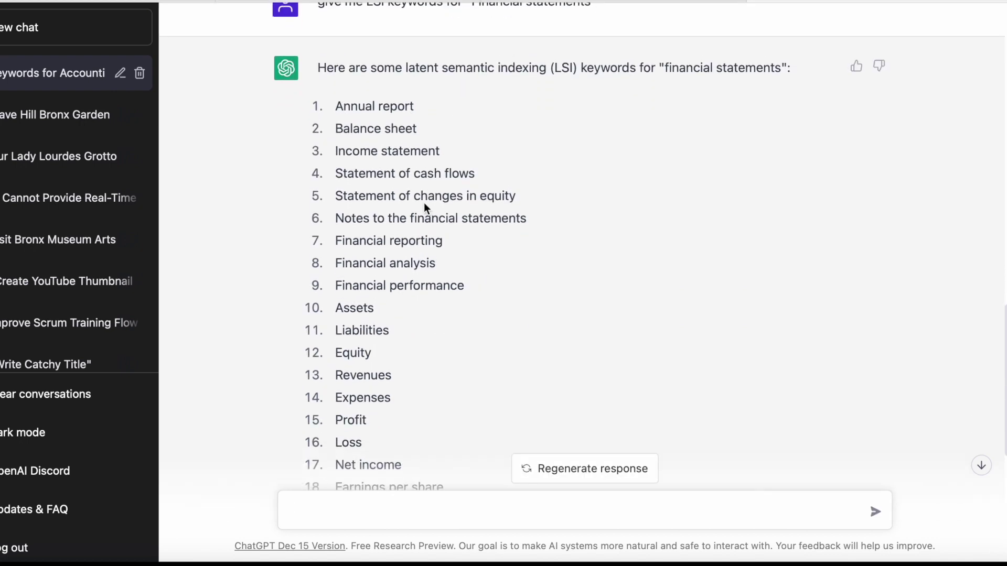
scroll(421, 199, down, 8)
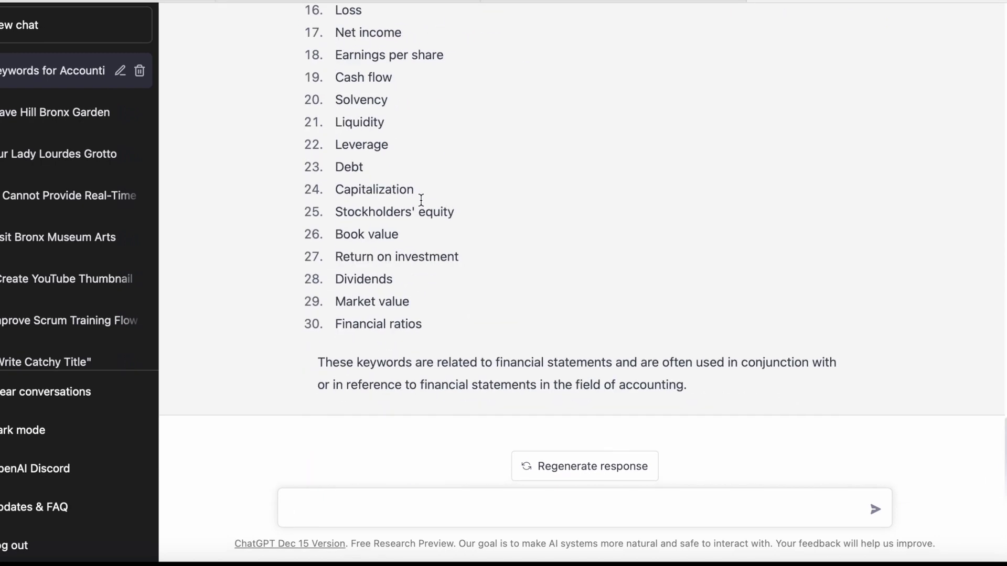
scroll(421, 200, up, 8)
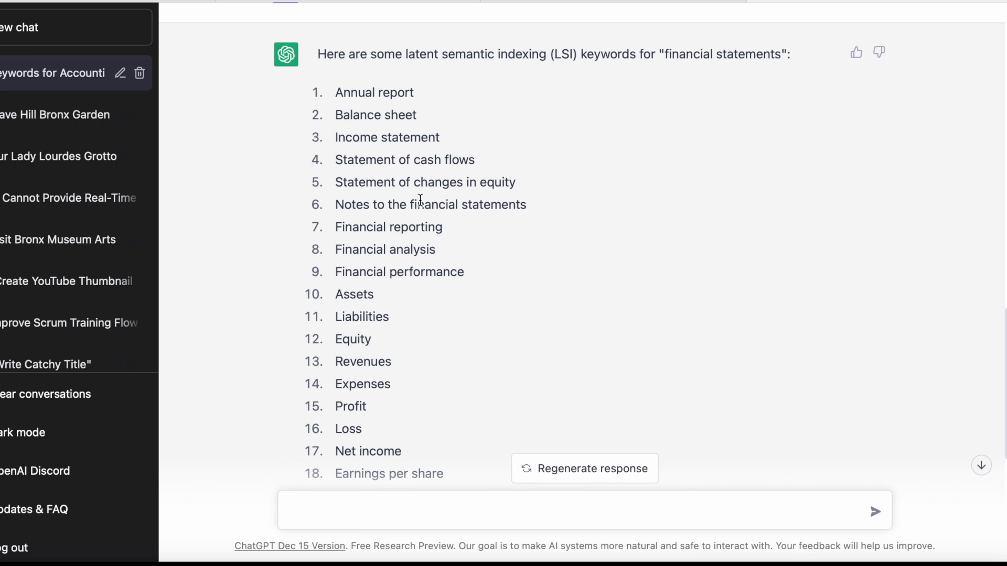
scroll(421, 200, up, 18)
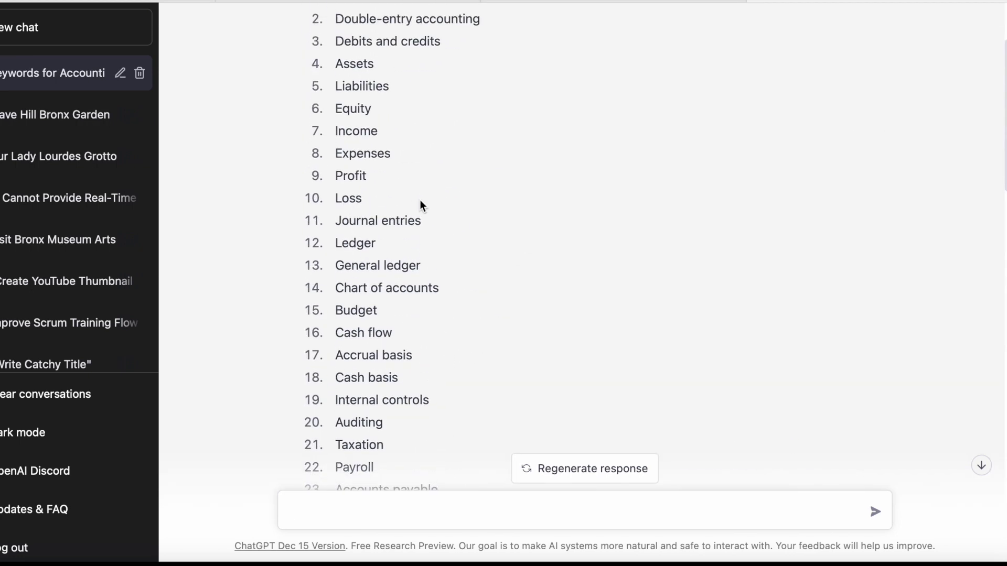
scroll(420, 200, up, 3)
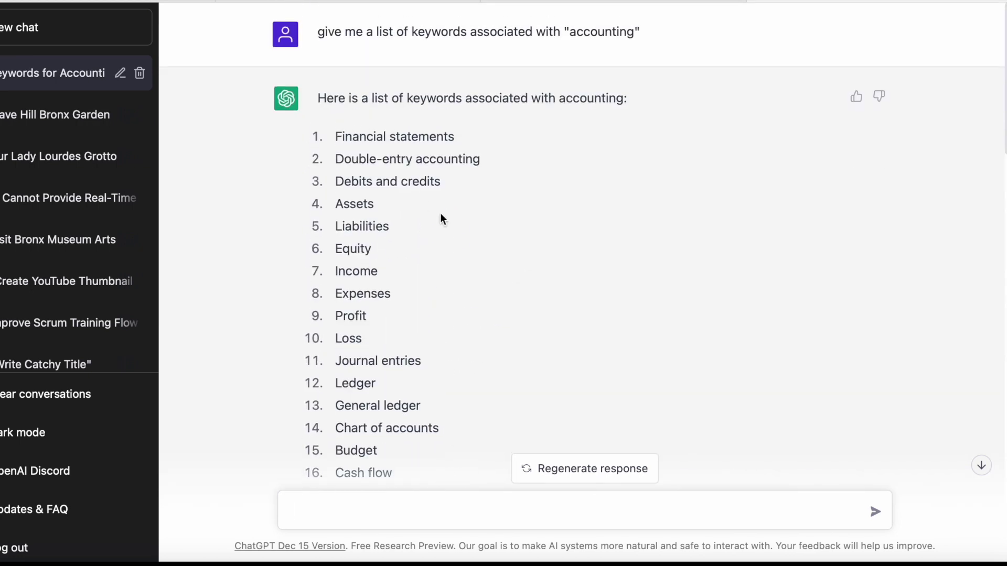
scroll(441, 219, down, 20)
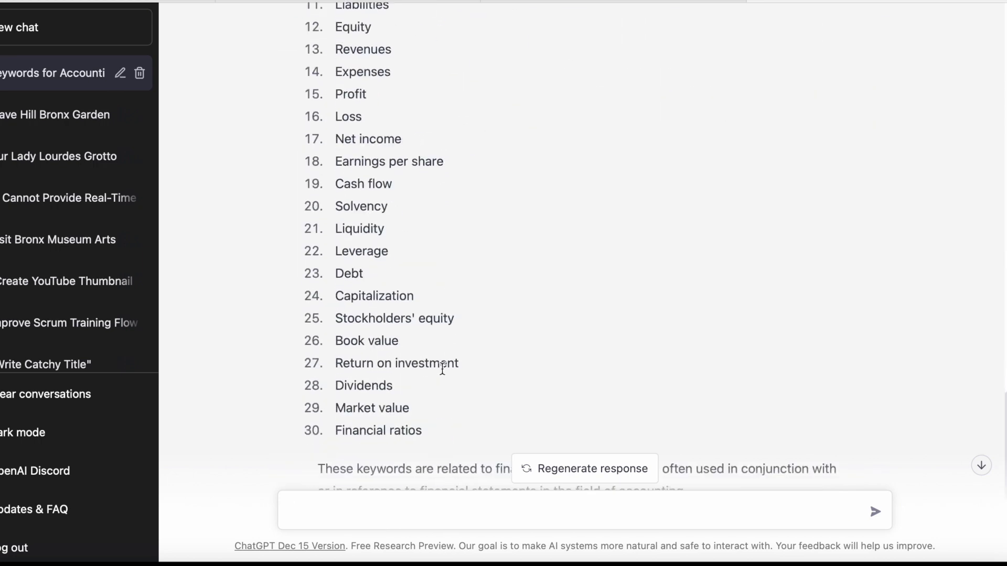
Step: Select the LSI keywords and scroll back through the accounting and financial statements lists
drag(434, 430, 335, 114)
scroll(439, 174, down, 3)
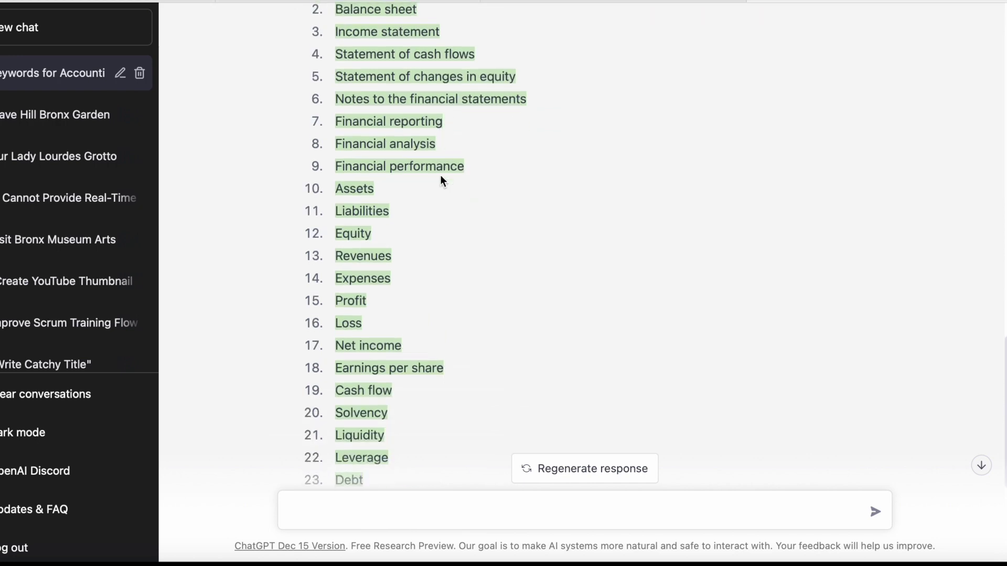
scroll(440, 176, down, 6)
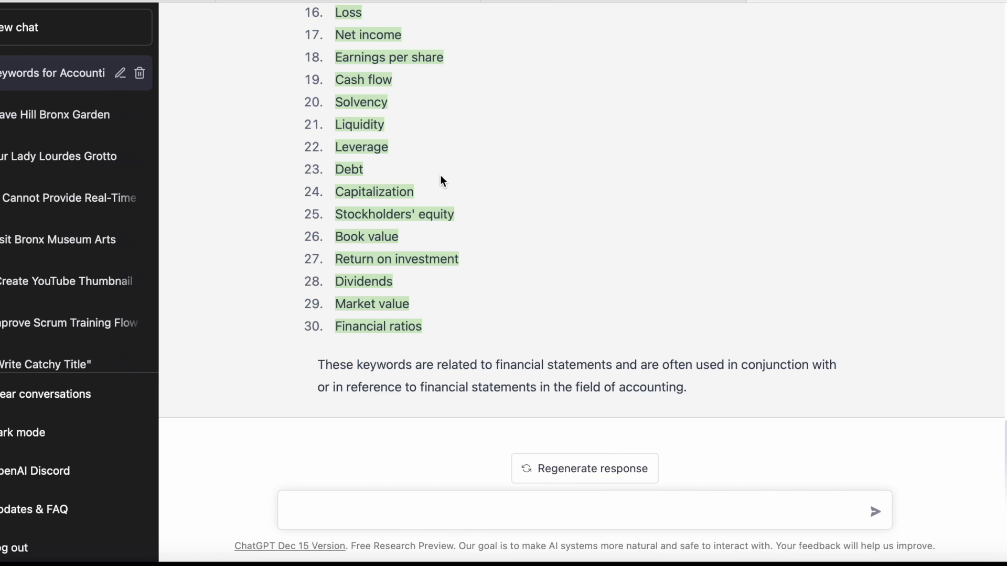
scroll(440, 174, up, 6)
scroll(448, 141, up, 4)
scroll(424, 130, up, 10)
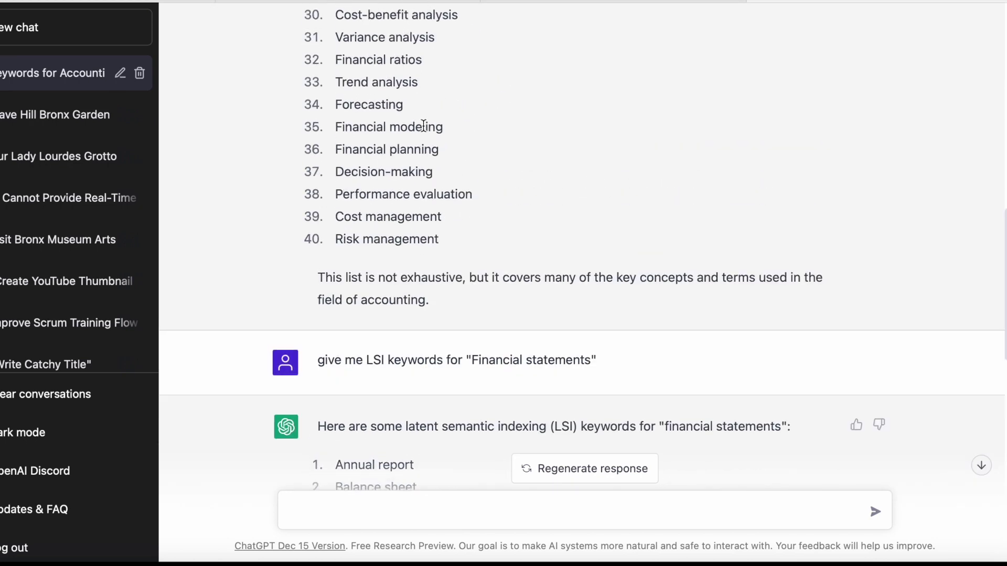
scroll(423, 125, up, 3)
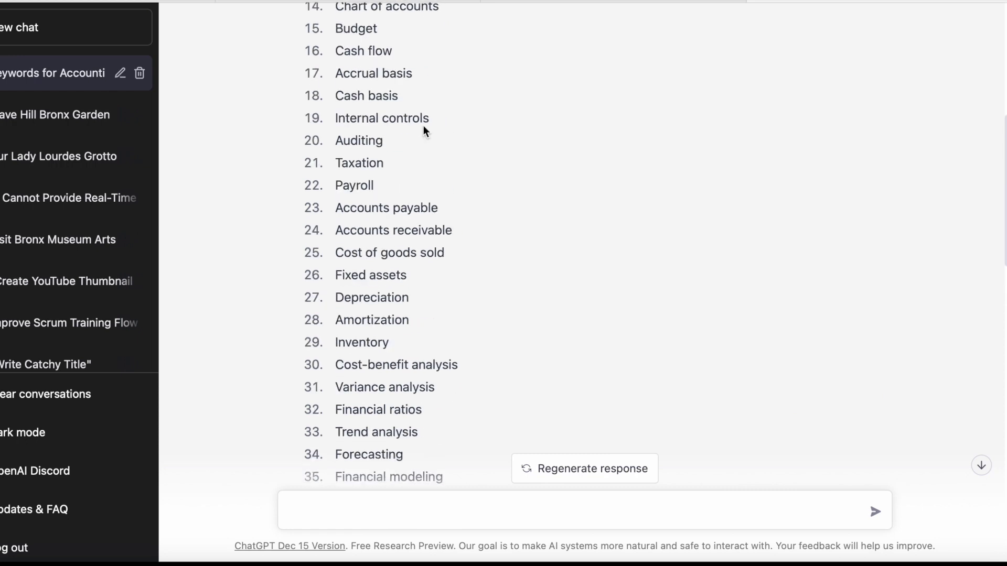
scroll(423, 125, down, 15)
scroll(423, 125, down, 4)
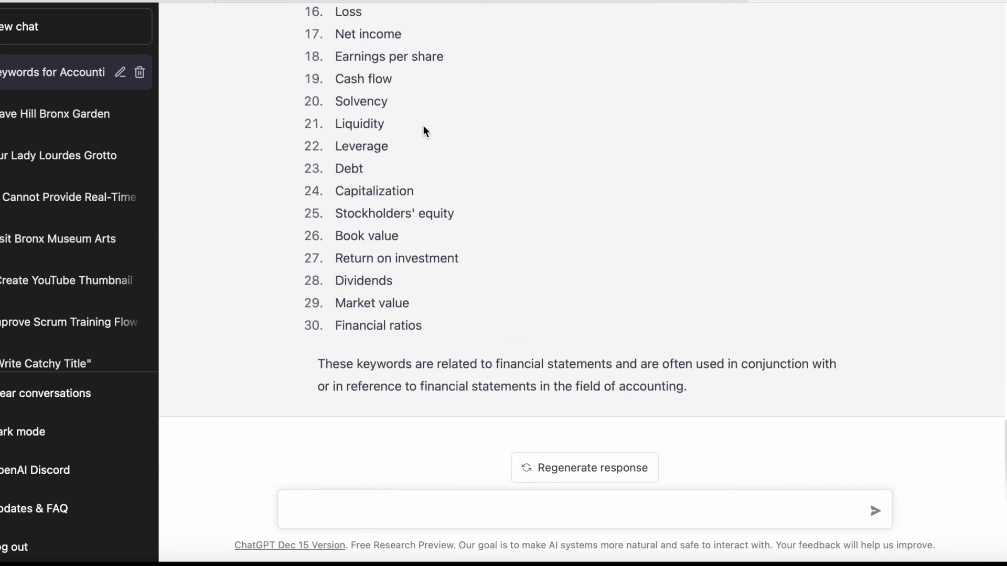
scroll(423, 125, up, 7)
scroll(423, 125, up, 12)
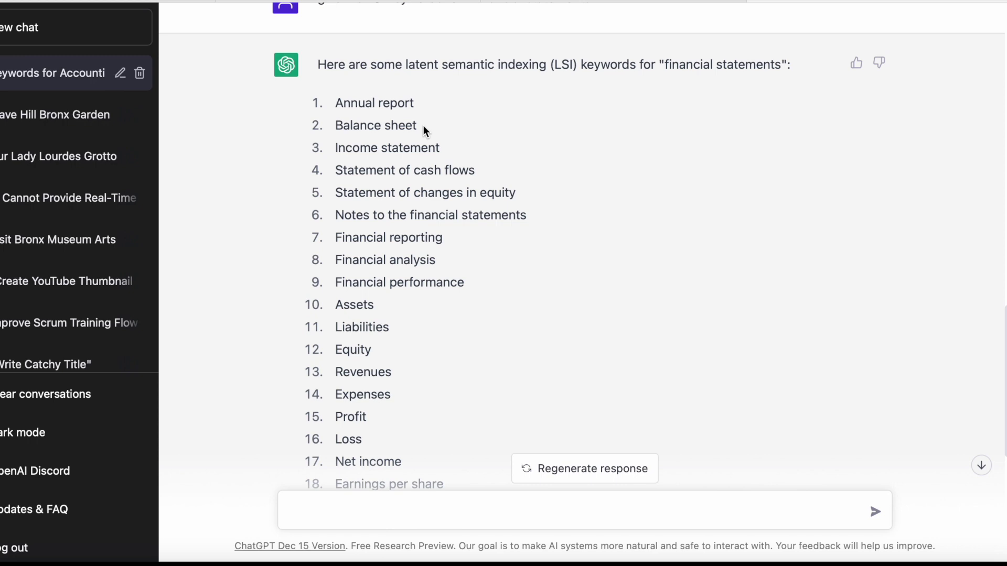
scroll(424, 126, up, 6)
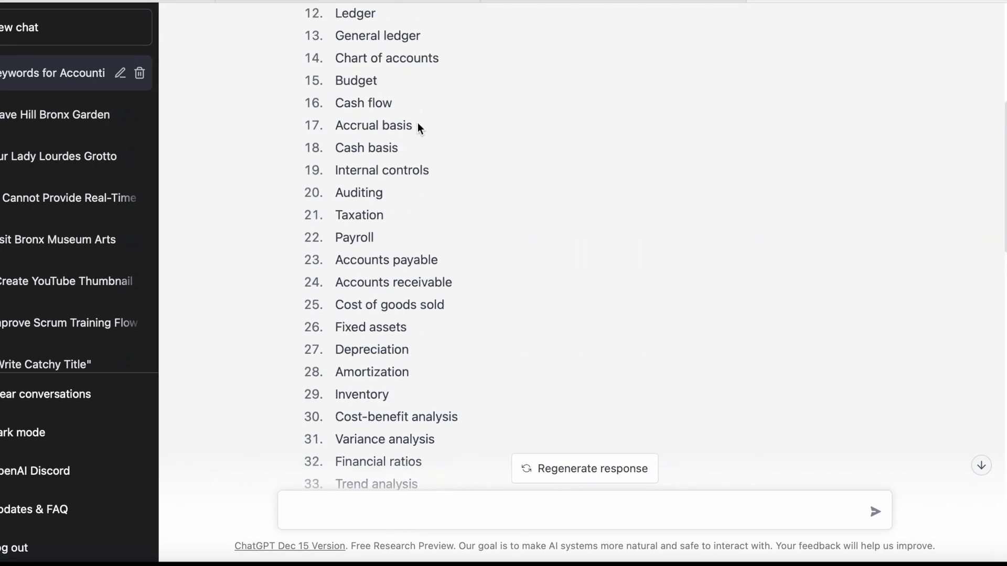
scroll(412, 131, down, 20)
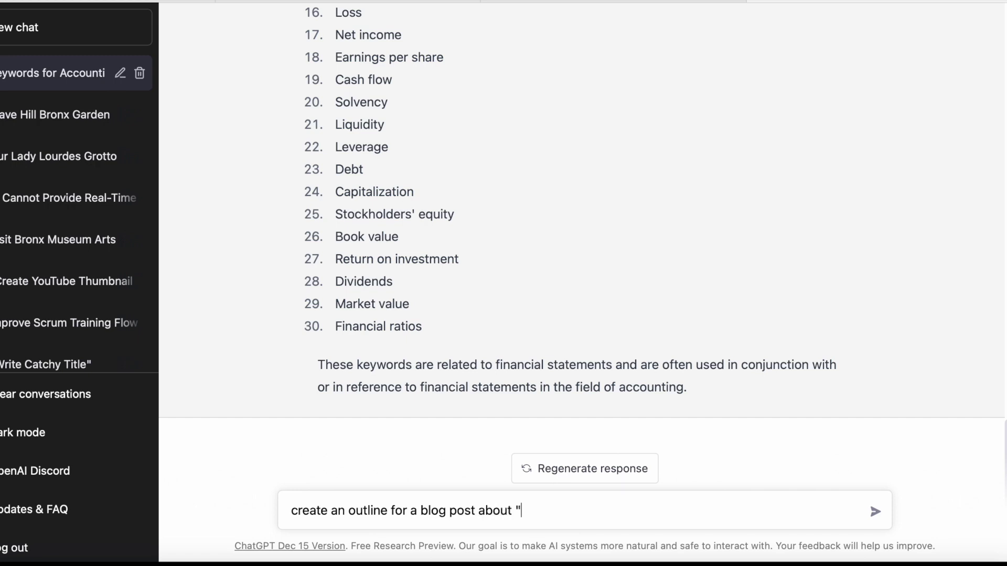
Step: Complete the blog outline prompt with 'Financial statements' and send it
text(Financial statements)
key(Return)
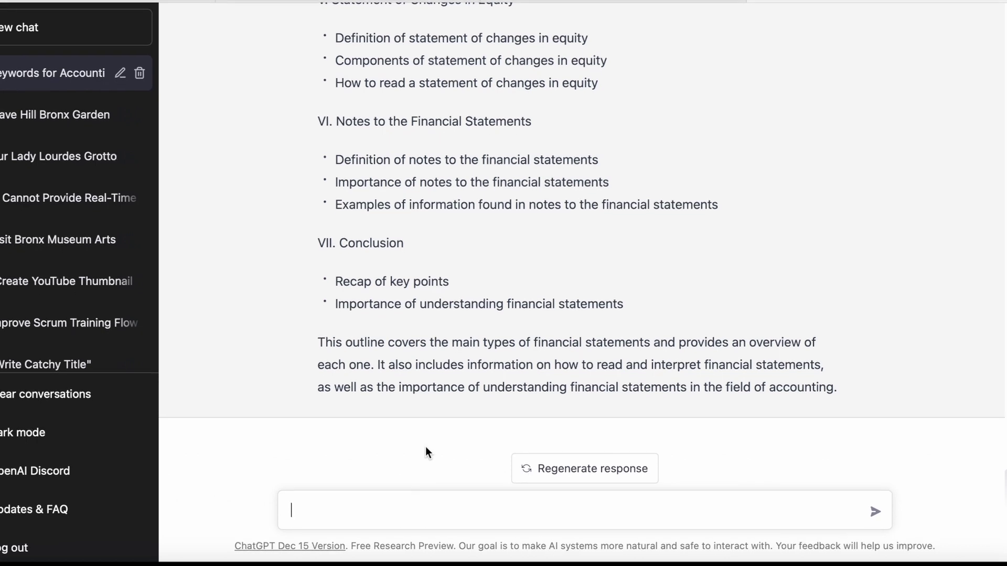
Step: Scroll back up the answers and dismiss a context menu on the word 'financial'
scroll(466, 293, up, 6)
scroll(467, 297, up, 1)
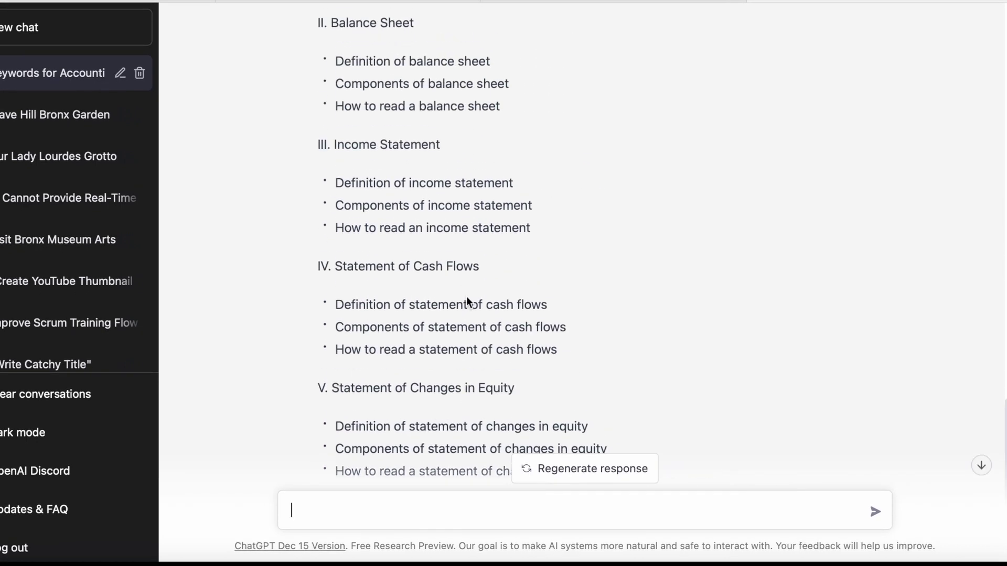
scroll(467, 297, up, 13)
scroll(413, 214, up, 5)
scroll(413, 214, up, 1)
right_click(413, 214)
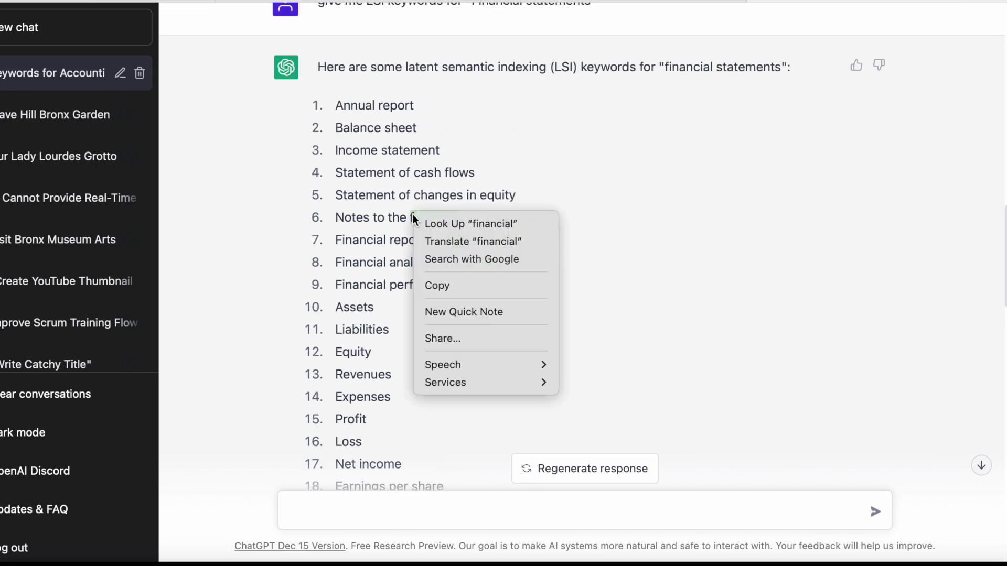
click(463, 148)
click(508, 215)
Step: Scroll back down through the keyword list and the blog post outline
scroll(510, 218, down, 13)
scroll(511, 219, down, 5)
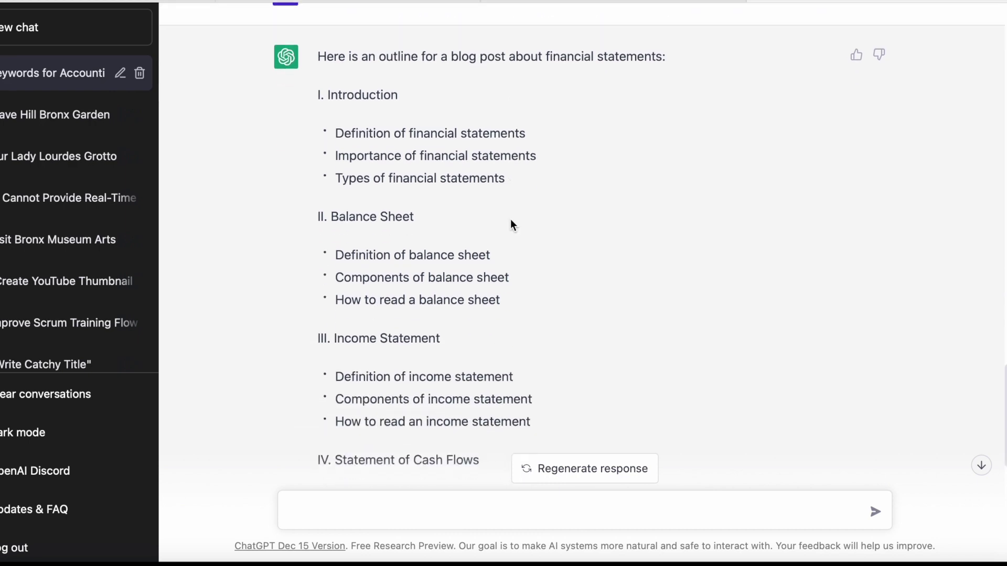
scroll(393, 262, down, 2)
scroll(423, 299, down, 2)
scroll(423, 299, up, 15)
scroll(422, 296, up, 3)
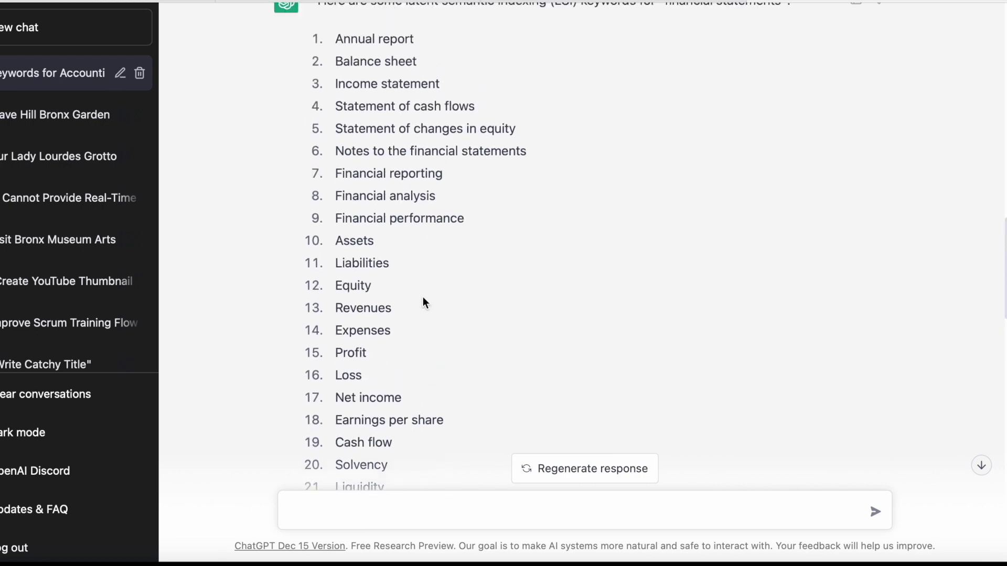
scroll(387, 167, down, 15)
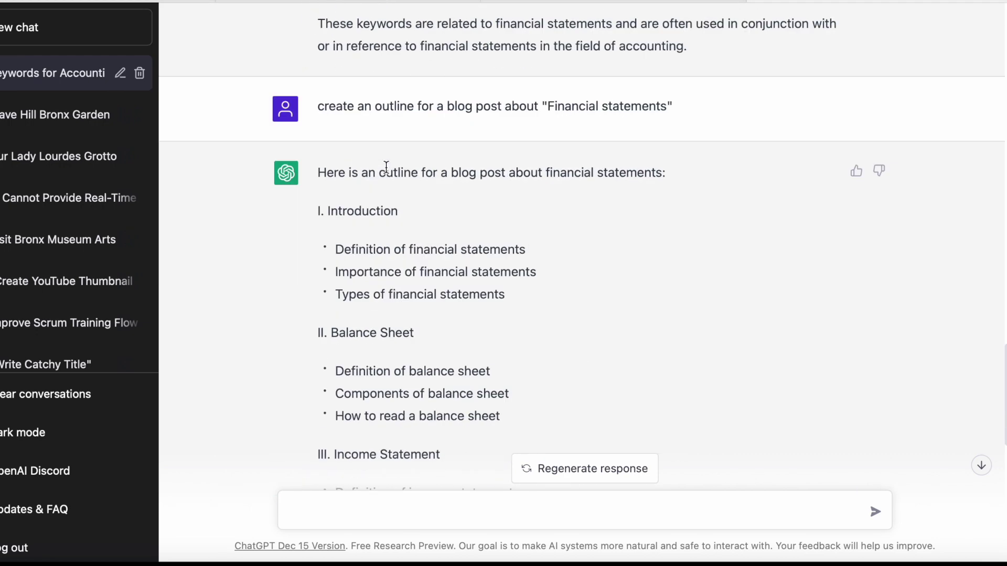
scroll(390, 206, down, 2)
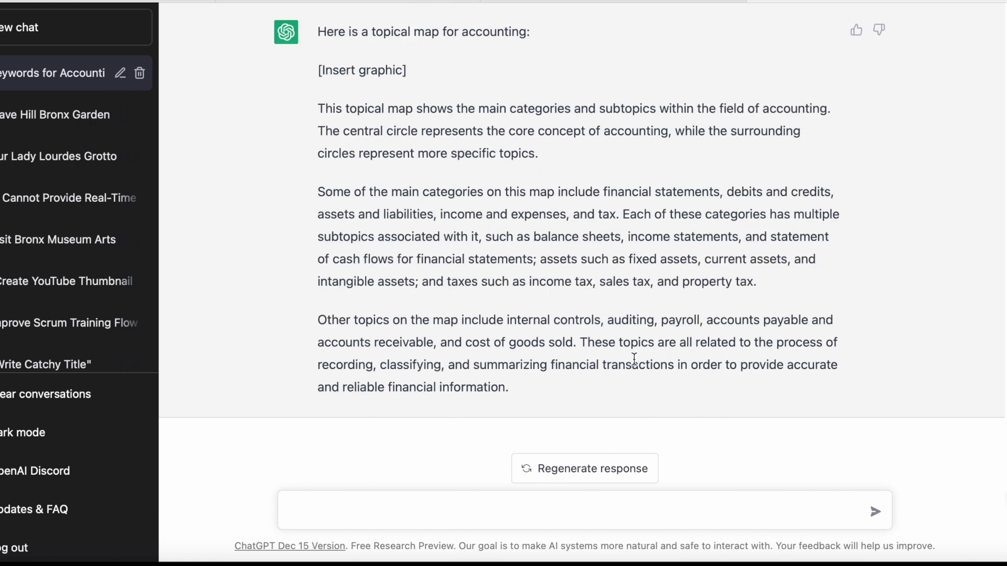
Step: Scroll up and down to review the financial statements blog outline
scroll(634, 360, up, 20)
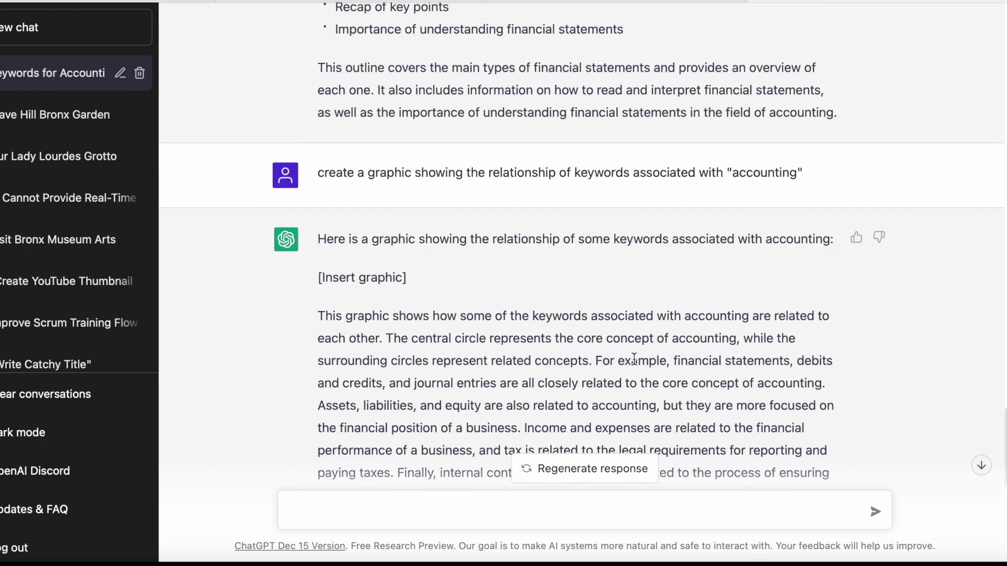
scroll(634, 359, down, 1)
scroll(634, 358, down, 3)
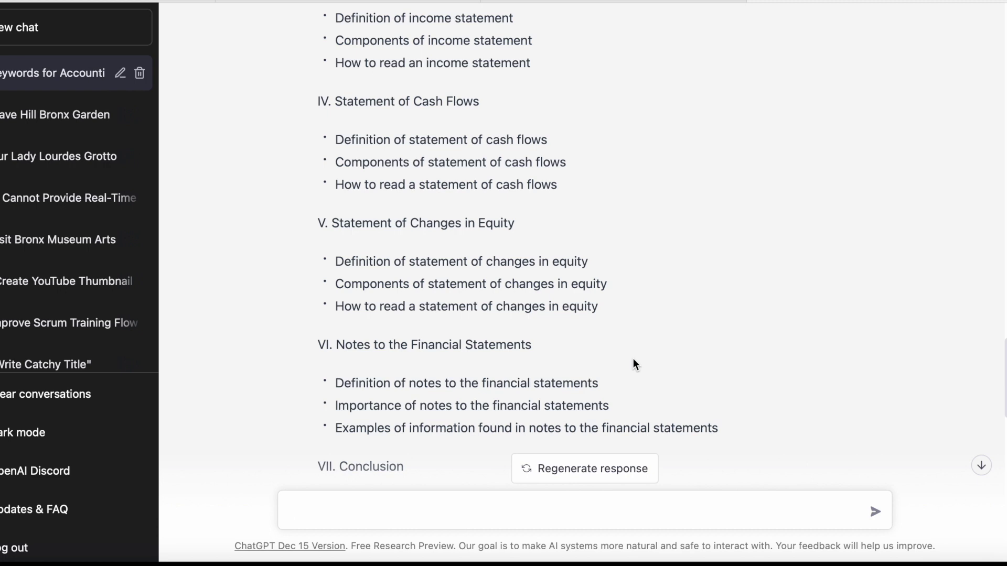
scroll(633, 363, up, 2)
scroll(634, 363, down, 8)
scroll(634, 360, up, 15)
scroll(634, 359, up, 5)
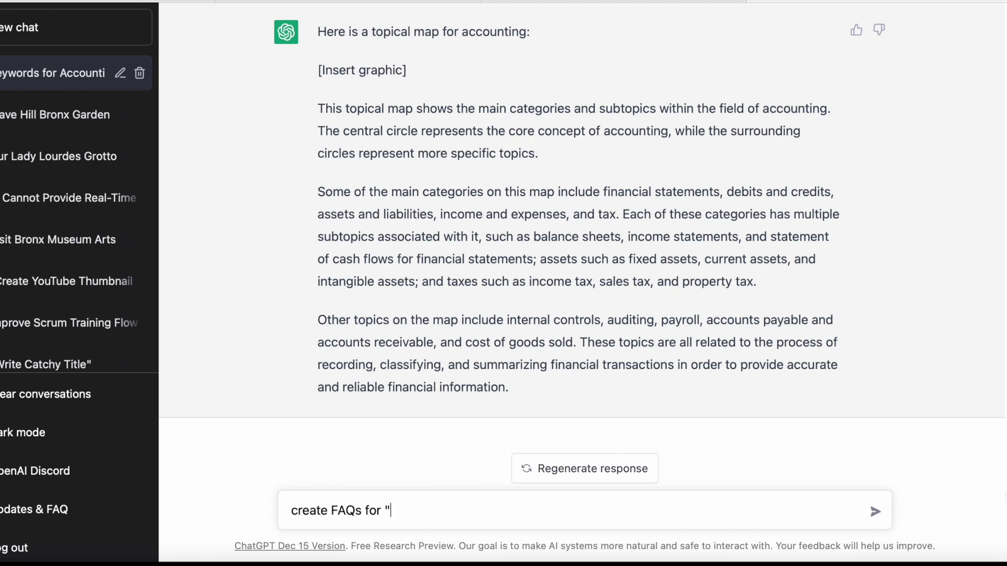
Step: Paste 'financial statements' into the FAQ prompt and send it
text(financial statements)
key(Return)
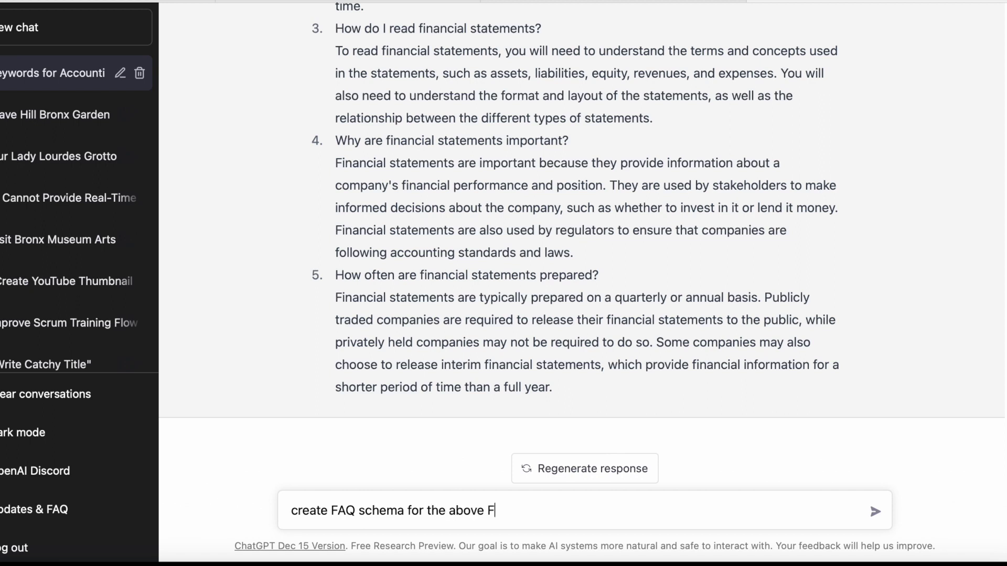
Step: Send the request to create FAQ schema for the above FAQs
key(Return)
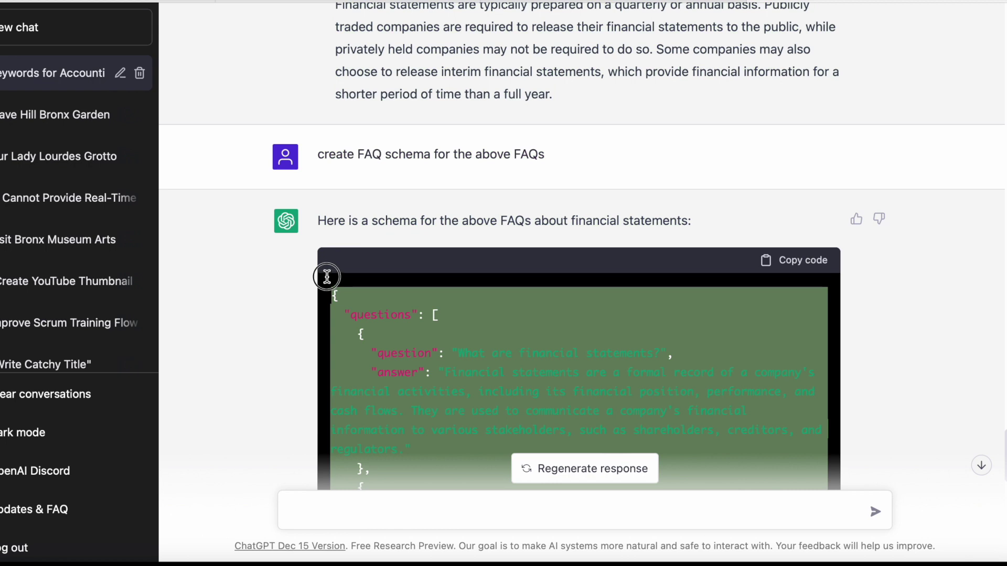
Step: Paste the FAQ JSON into Schema.org Validator and run the test: 0 errors, 0 warnings
mouse_move(261, 564)
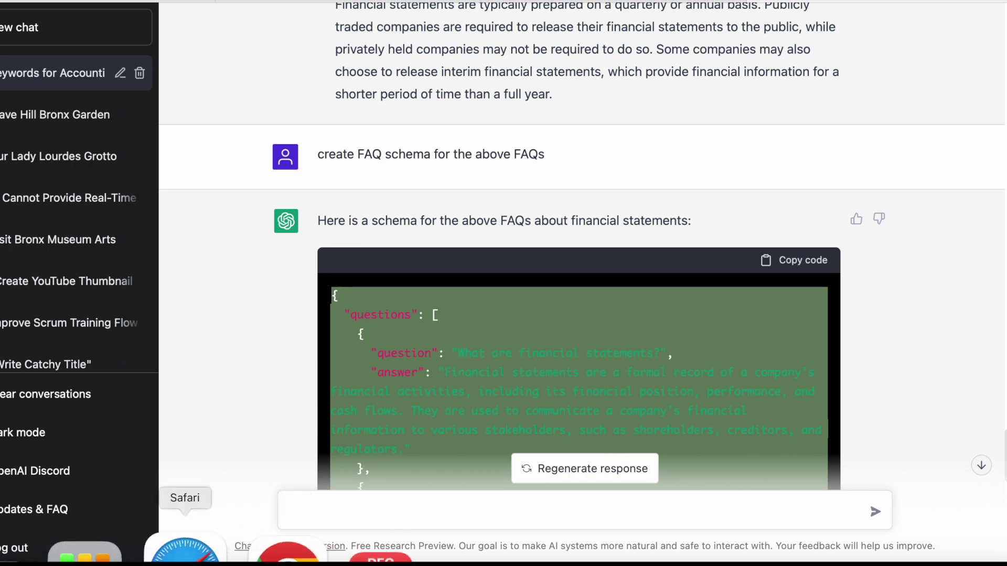
click(261, 557)
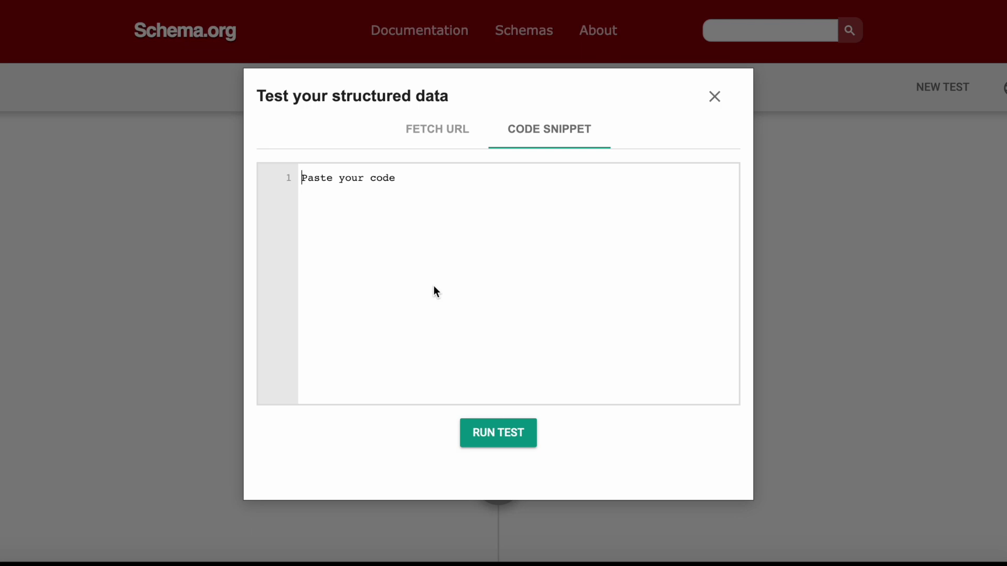
key(super+v)
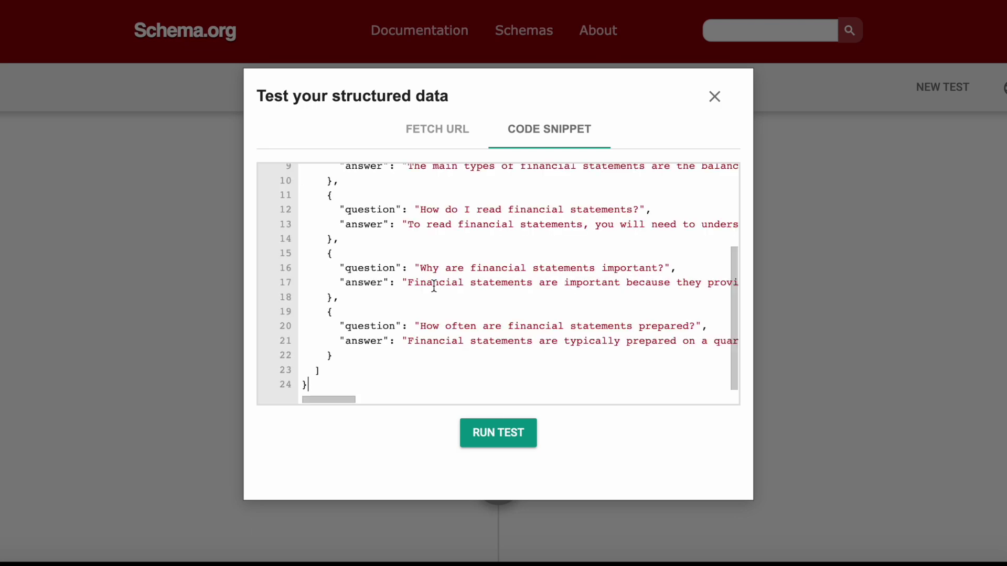
click(484, 439)
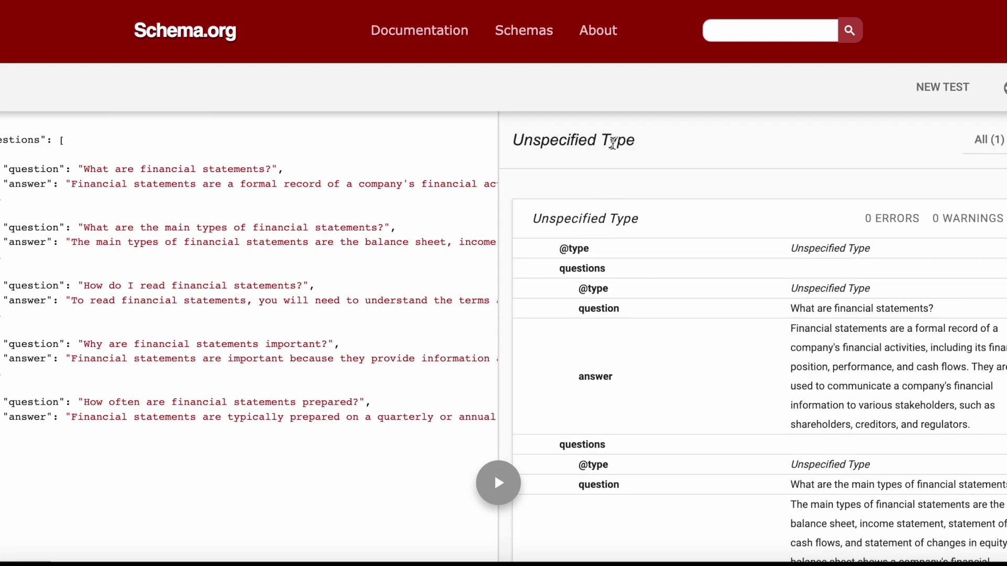
scroll(748, 190, down, 10)
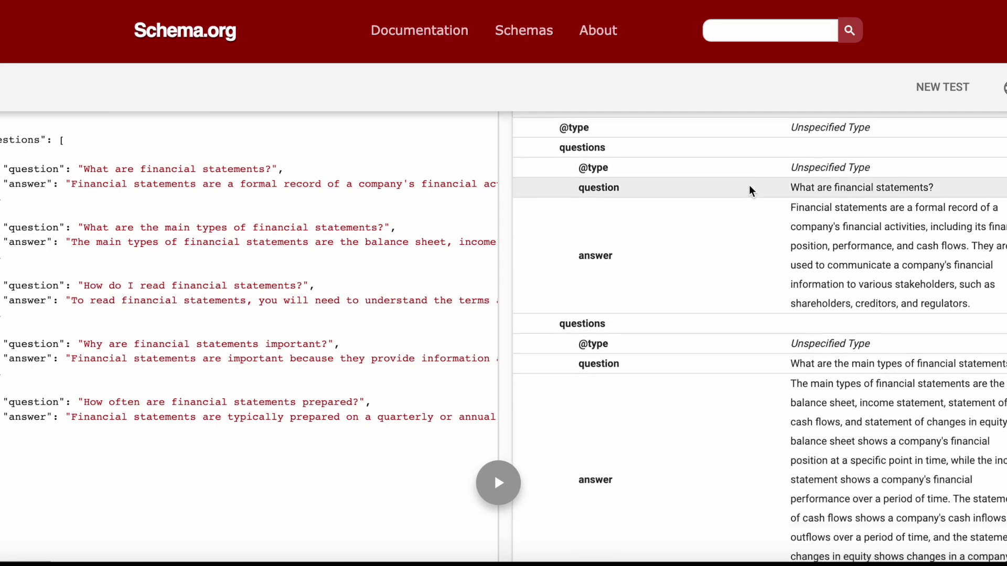
scroll(753, 190, down, 5)
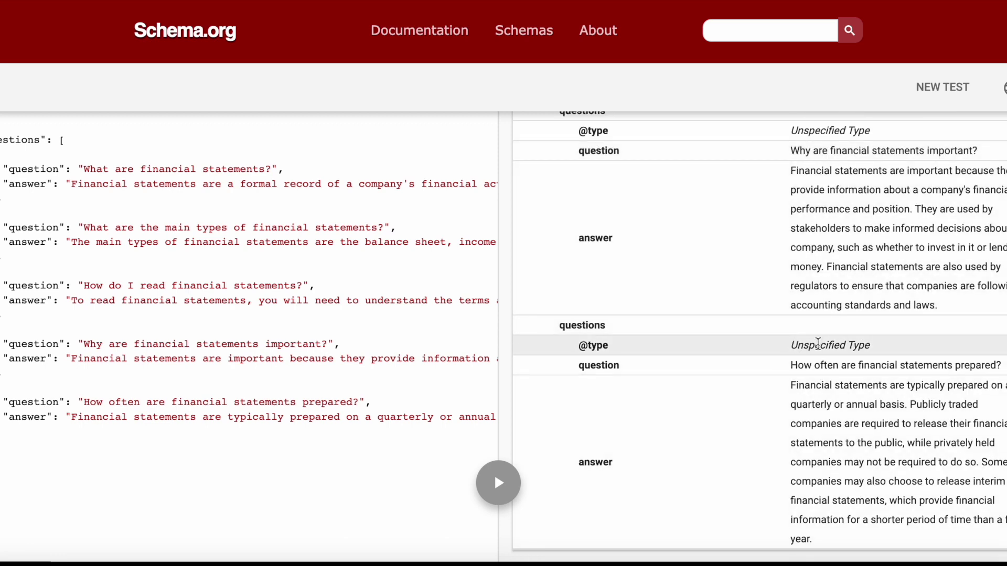
scroll(744, 272, up, 6)
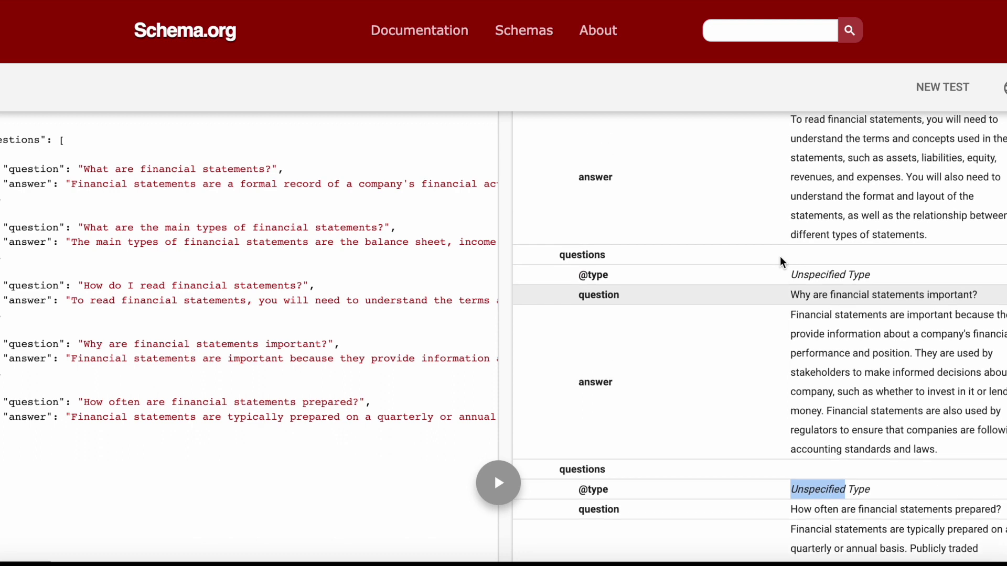
scroll(782, 260, up, 10)
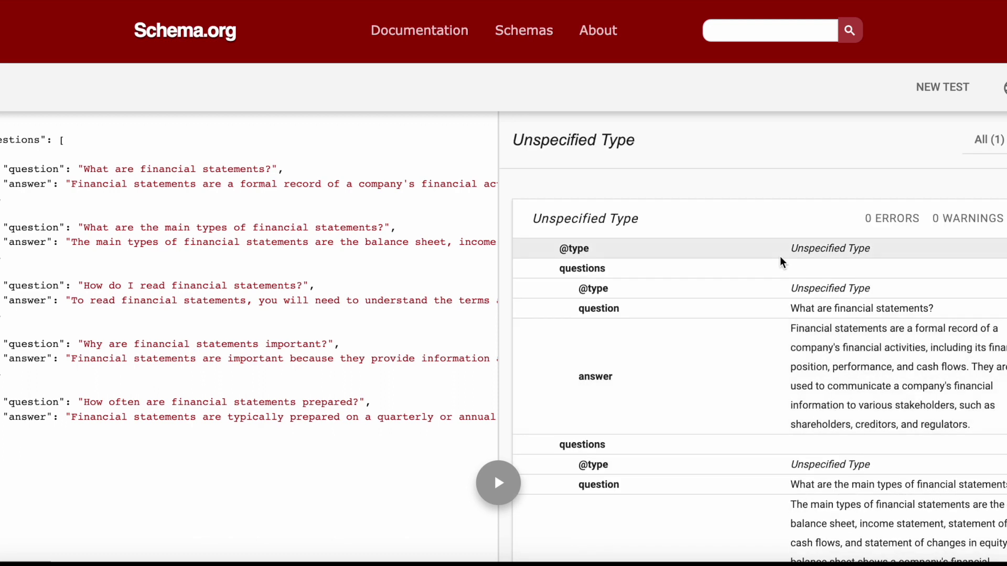